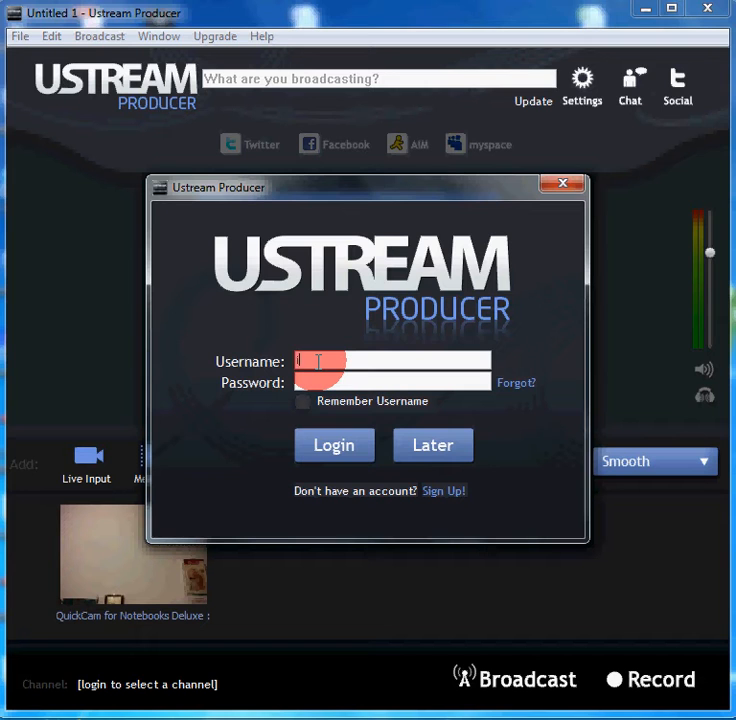
Step: Enter the account password and log in to the streaming account
{"action": "key", "text": "Tab"}
{"action": "type", "text": "***********"}
{"action": "left_click", "coordinate": [314, 462]}
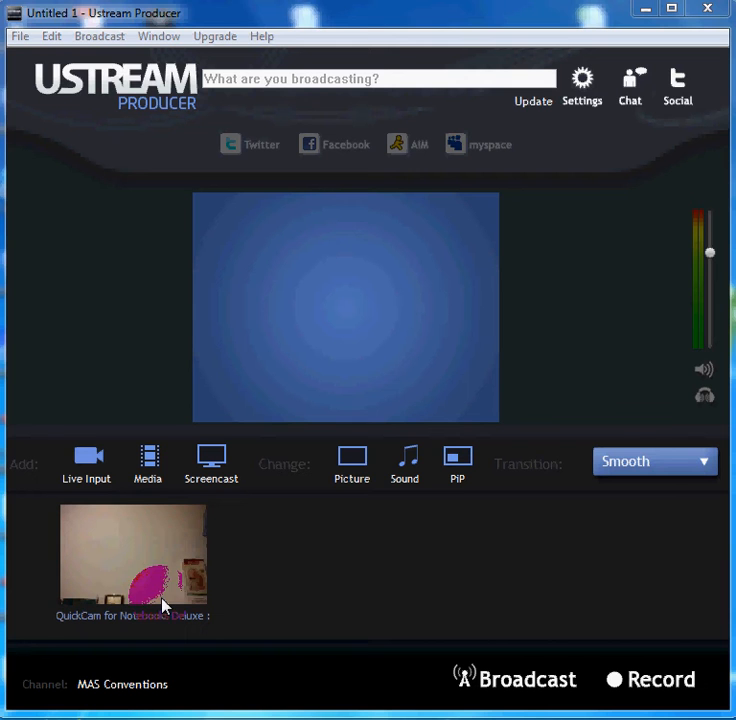
Step: Set the broadcast channel to ICNA Live Internal and review the available camera and microphone inputs
{"action": "left_click", "coordinate": [124, 690]}
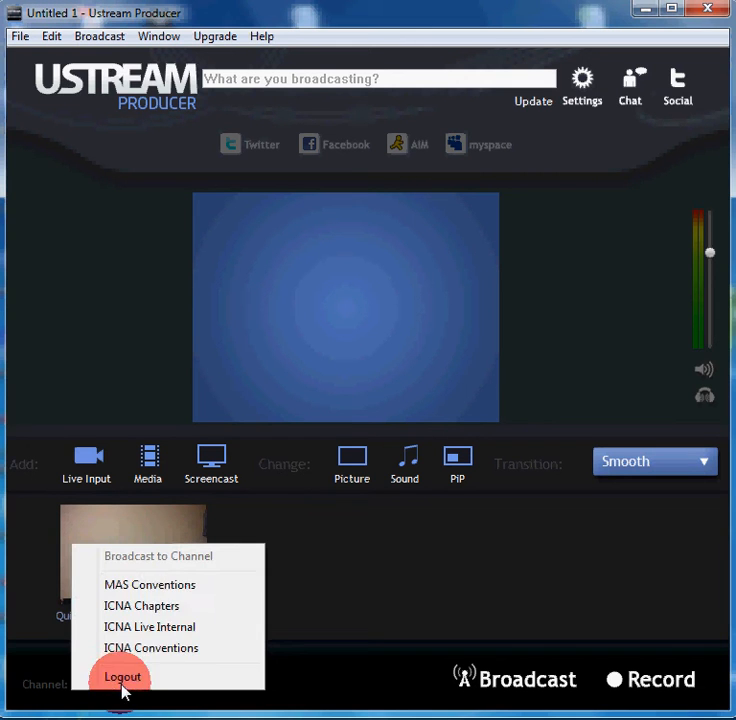
{"action": "left_click", "coordinate": [155, 632]}
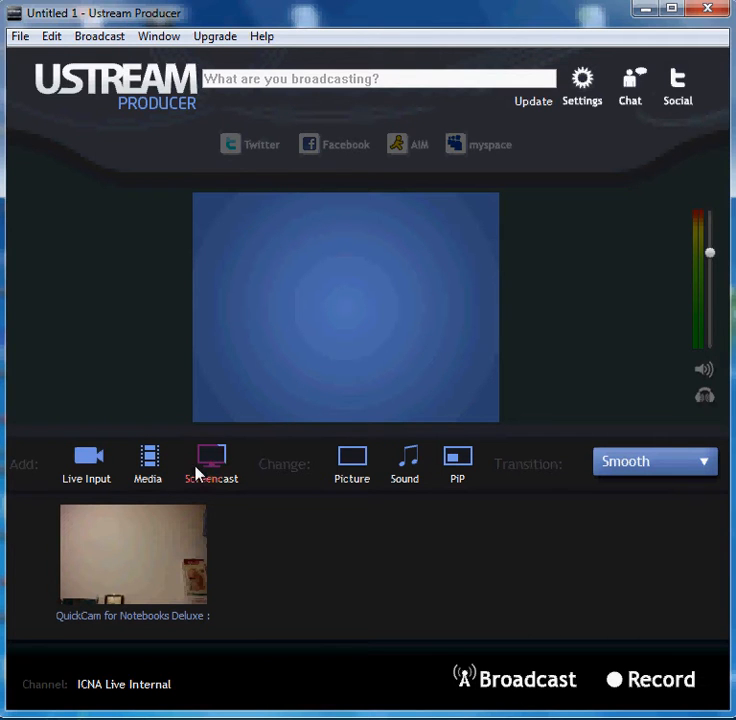
{"action": "left_click", "coordinate": [104, 465]}
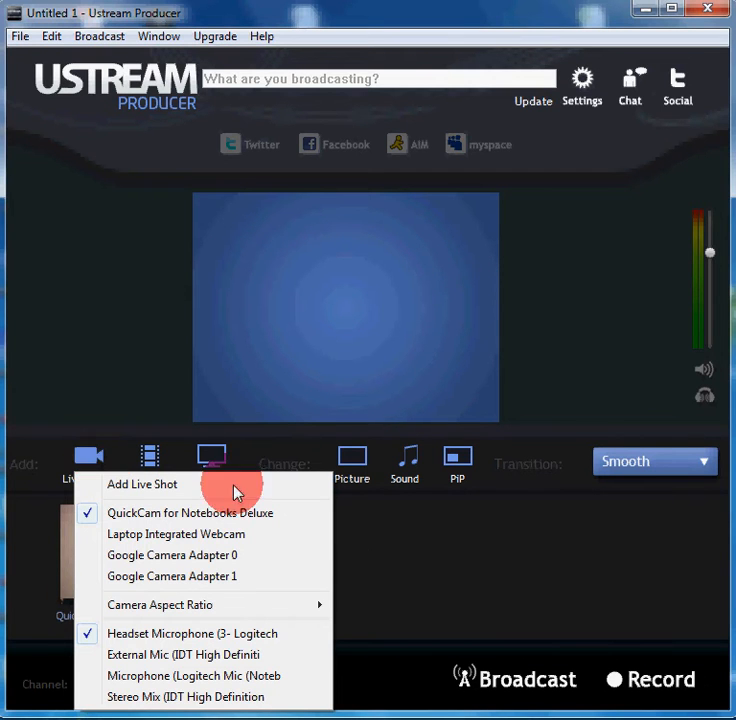
{"action": "left_click", "coordinate": [405, 553]}
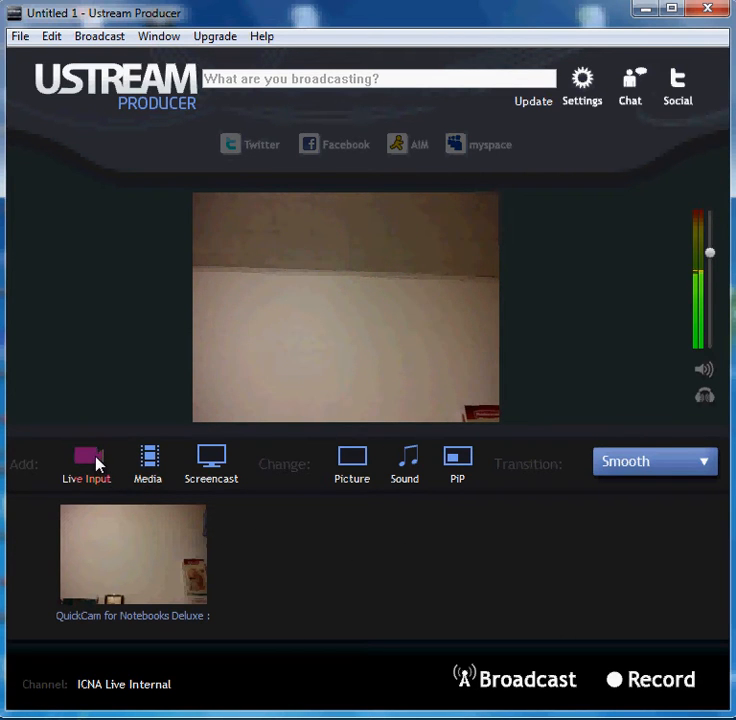
Step: Add an image shot using the file Praise-be-to-God-for-Islam-1267044579.jpeg
{"action": "left_click", "coordinate": [157, 458]}
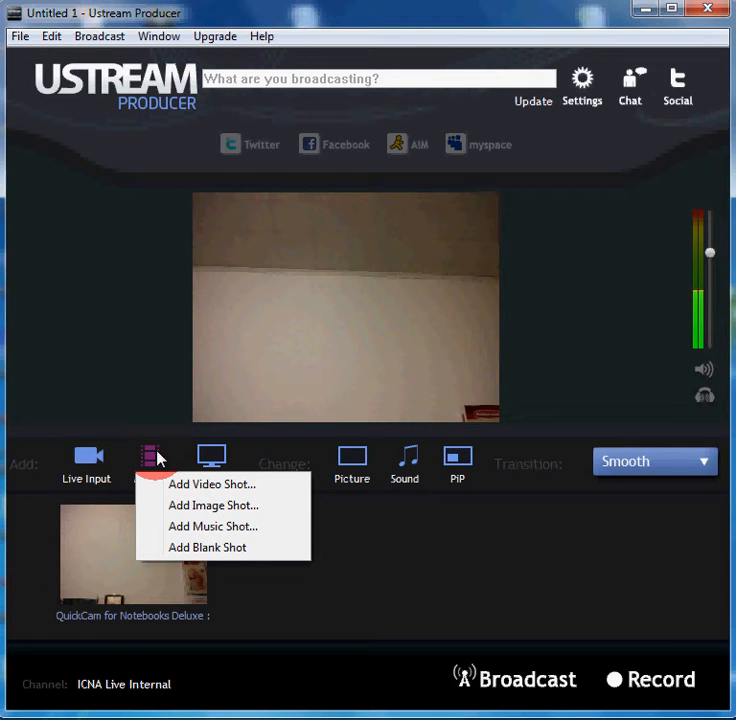
{"action": "left_click", "coordinate": [222, 507]}
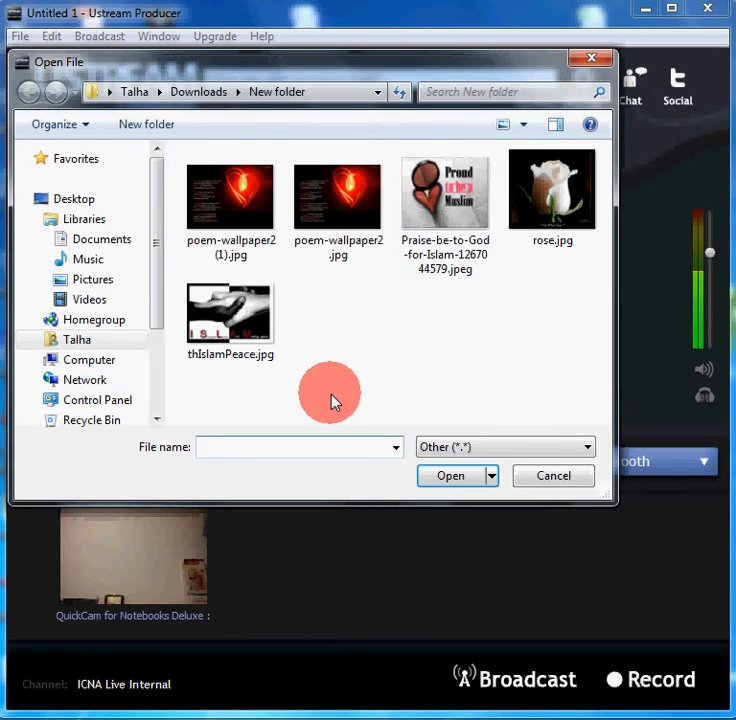
{"action": "double_click", "coordinate": [487, 186]}
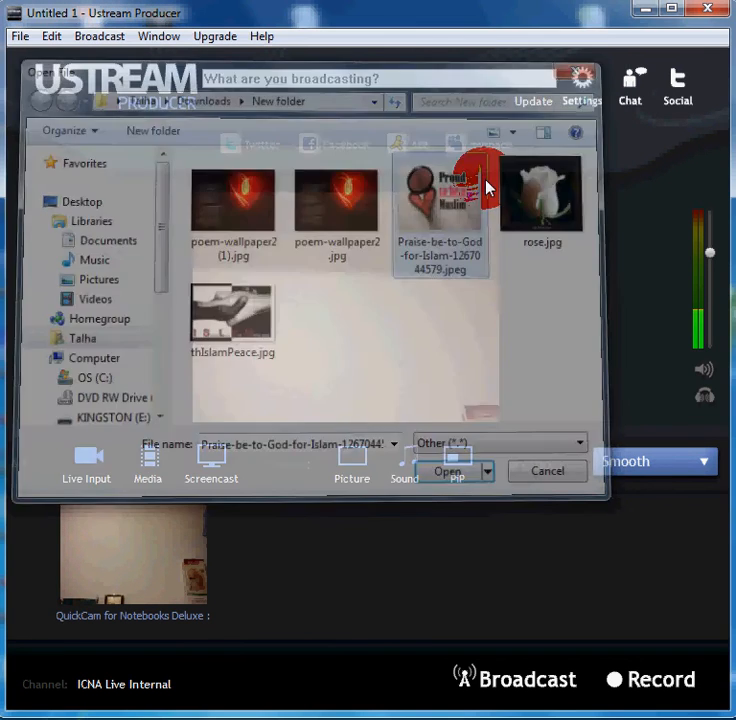
Step: Switch the output back and forth between the QuickCam shot and the image shot, ending on the image shot
{"action": "left_click", "coordinate": [291, 387]}
{"action": "left_click", "coordinate": [146, 543]}
{"action": "left_click", "coordinate": [275, 561]}
{"action": "left_click", "coordinate": [126, 557]}
{"action": "left_click", "coordinate": [270, 550]}
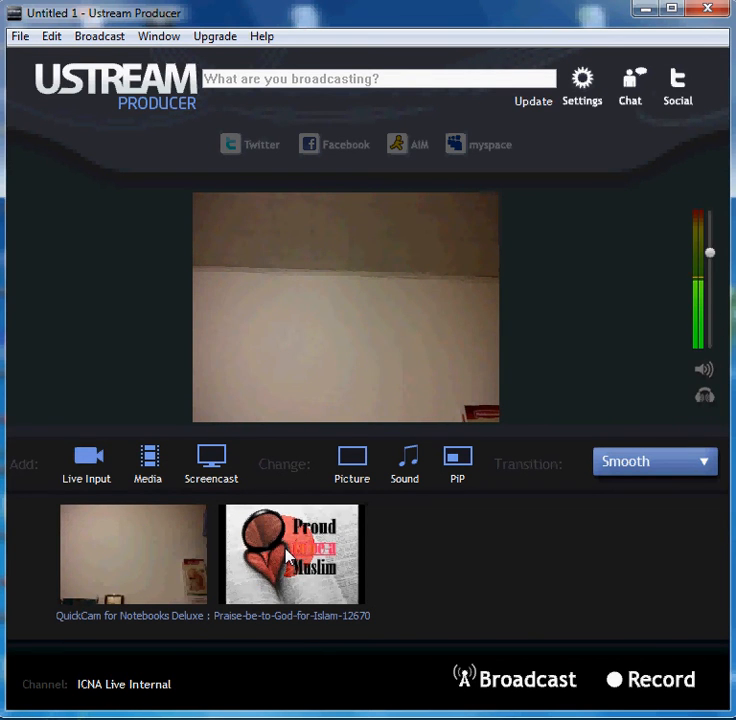
{"action": "left_click", "coordinate": [288, 555]}
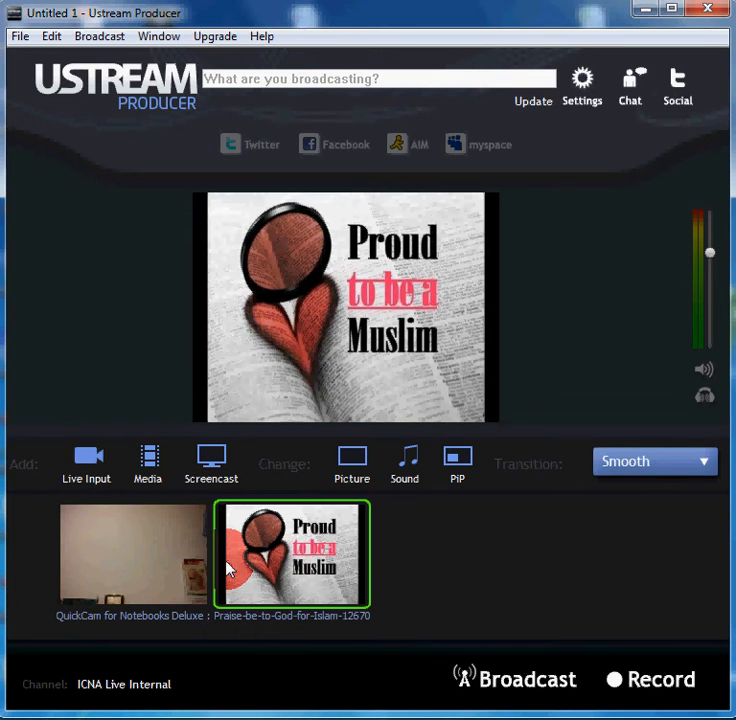
{"action": "left_click", "coordinate": [334, 528]}
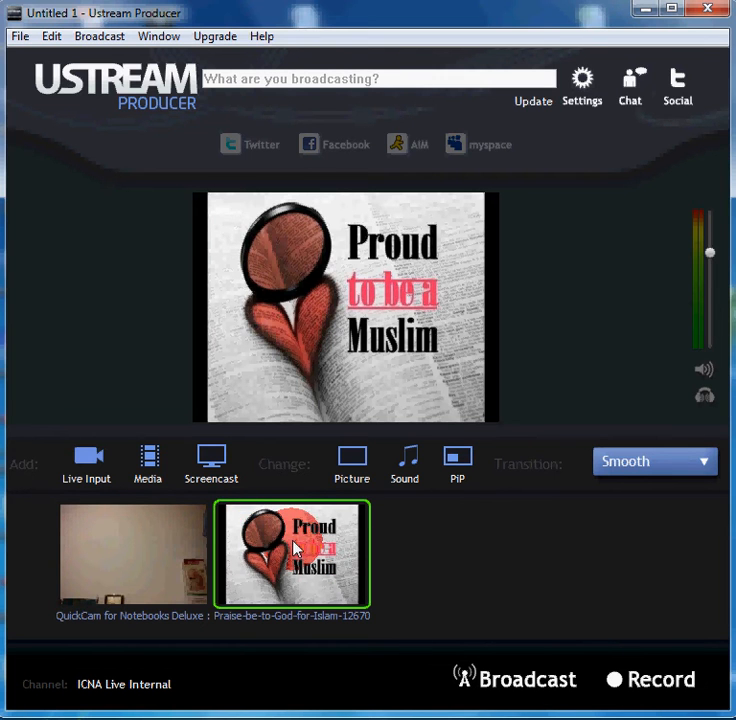
Step: Add a screencast shot and launch Desktop Presenter for it
{"action": "left_click", "coordinate": [209, 460]}
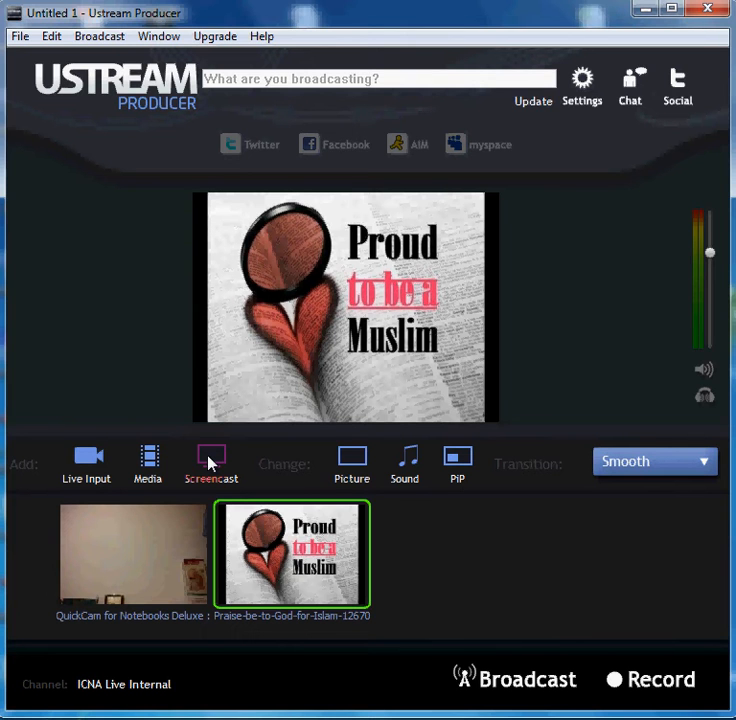
{"action": "left_click", "coordinate": [210, 460]}
{"action": "left_click", "coordinate": [430, 275]}
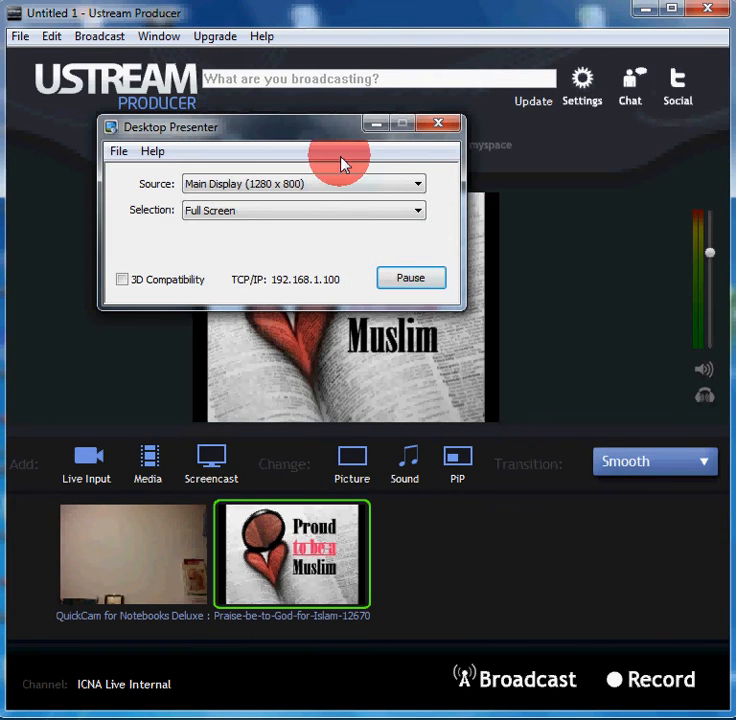
Step: Set the screencast source to the Untitled 1 - Ustream Producer window of Ustream Producer Application and minimize Desktop Presenter
{"action": "left_click", "coordinate": [236, 186]}
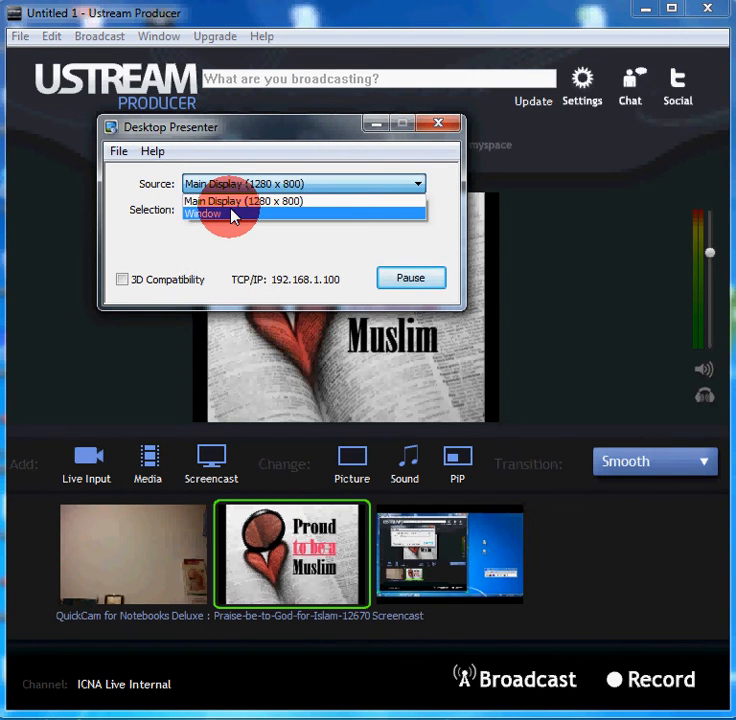
{"action": "left_click", "coordinate": [232, 215]}
{"action": "left_click", "coordinate": [233, 210]}
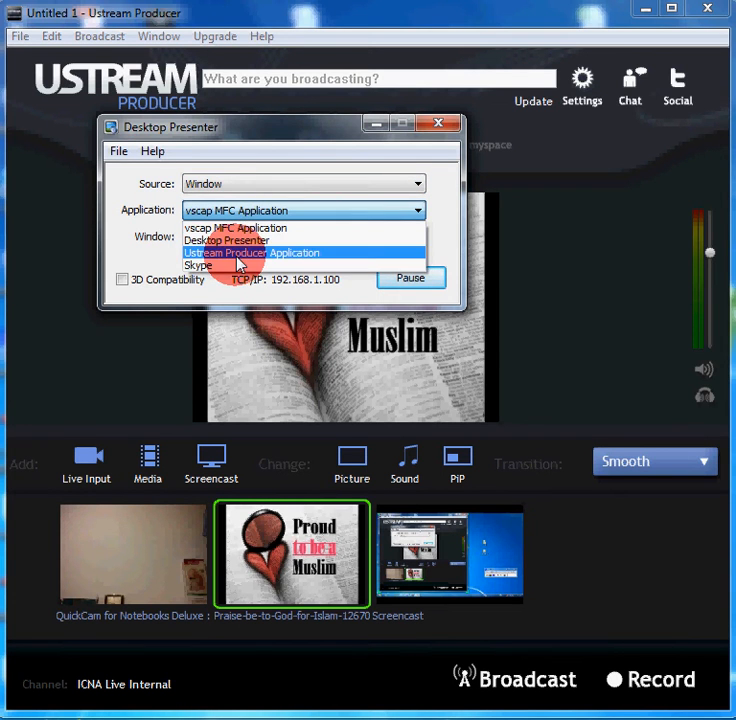
{"action": "left_click", "coordinate": [237, 255]}
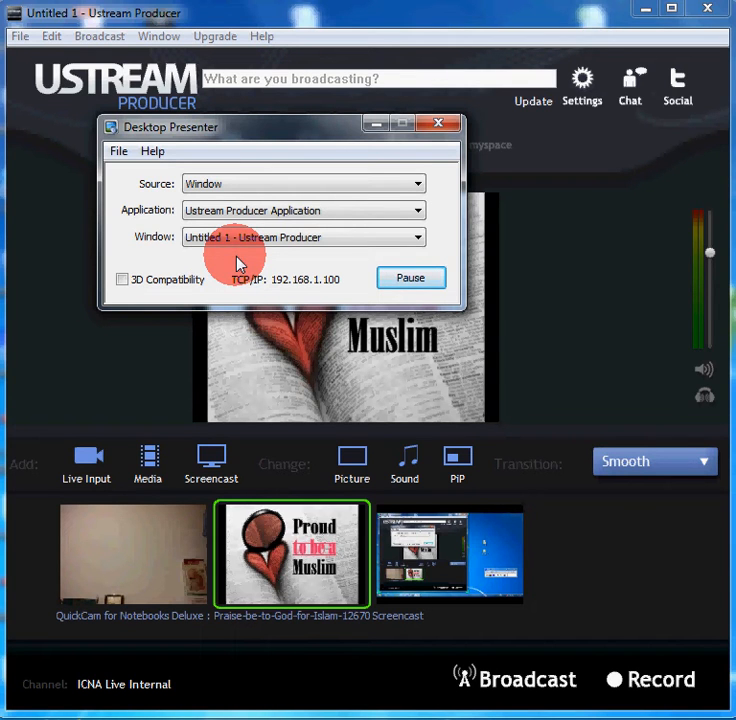
{"action": "left_click", "coordinate": [238, 242]}
{"action": "left_click", "coordinate": [238, 243]}
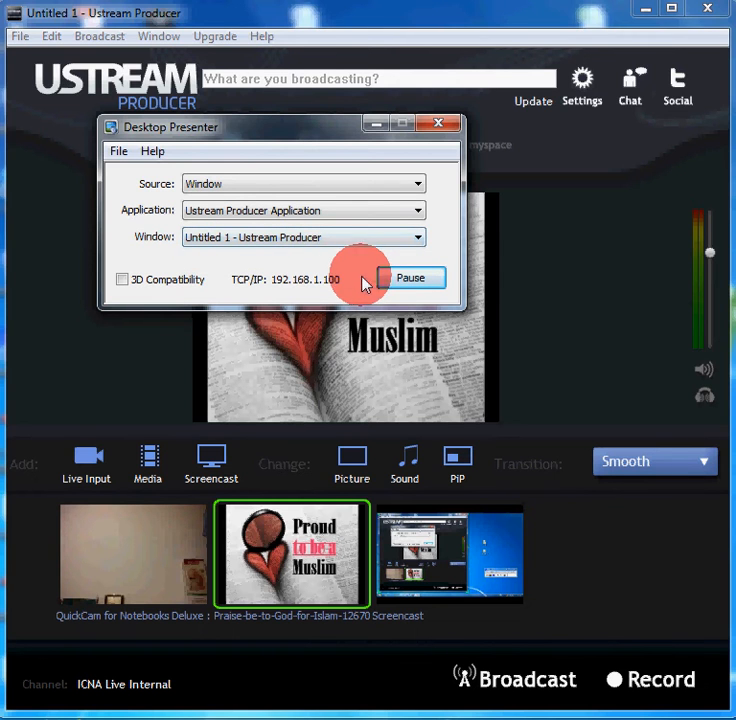
{"action": "left_click", "coordinate": [380, 132]}
Step: Put the Screencast shot on the output and overlay the live input camera on it as picture in picture
{"action": "left_click", "coordinate": [340, 538]}
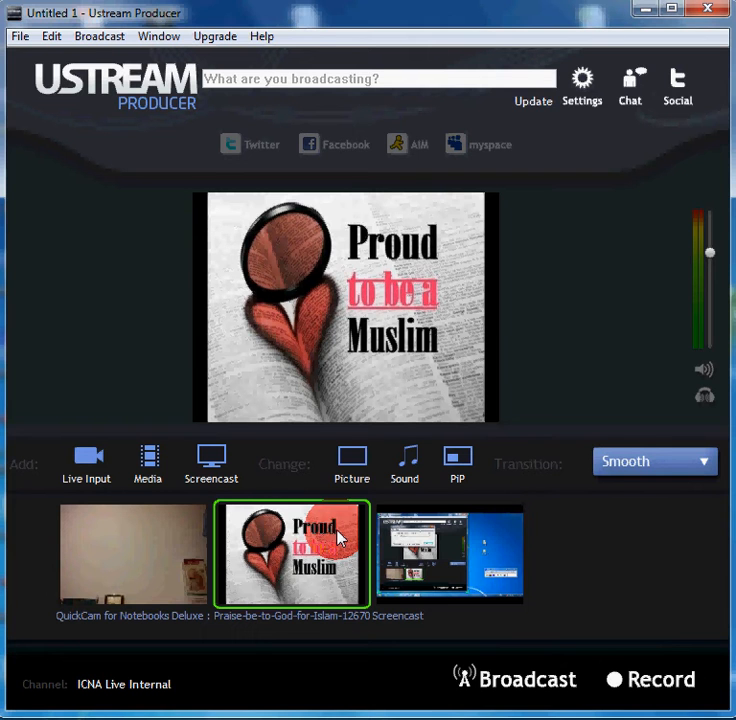
{"action": "left_click", "coordinate": [419, 596]}
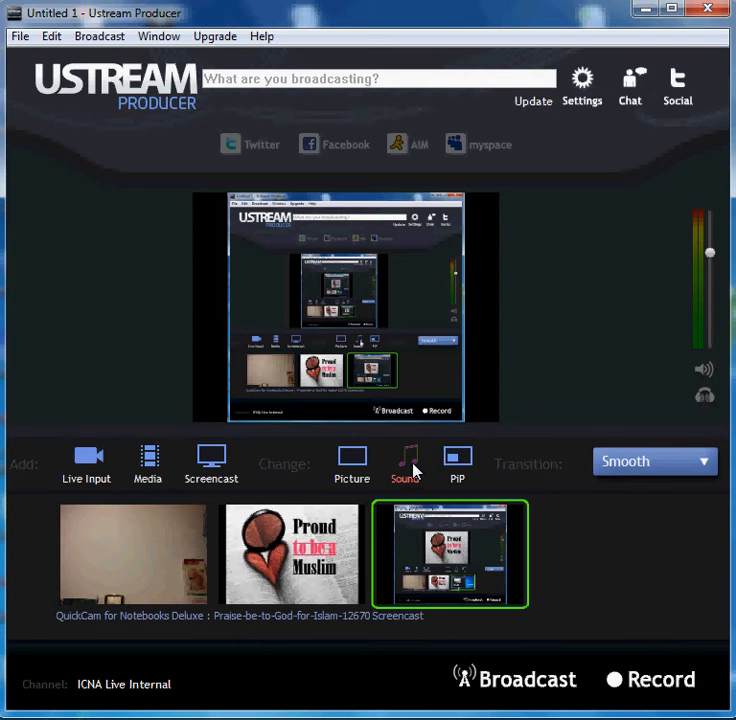
{"action": "left_click", "coordinate": [465, 462]}
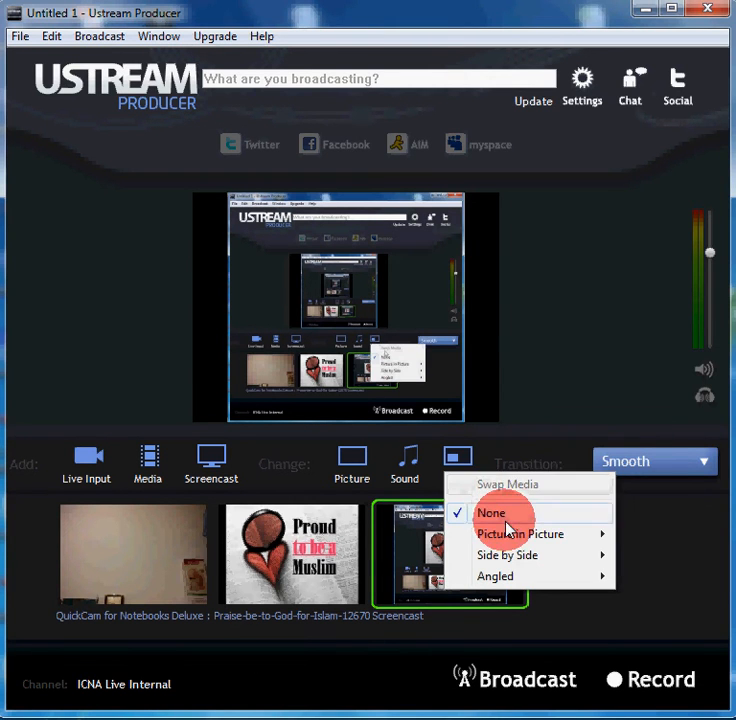
{"action": "mouse_move", "coordinate": [517, 537]}
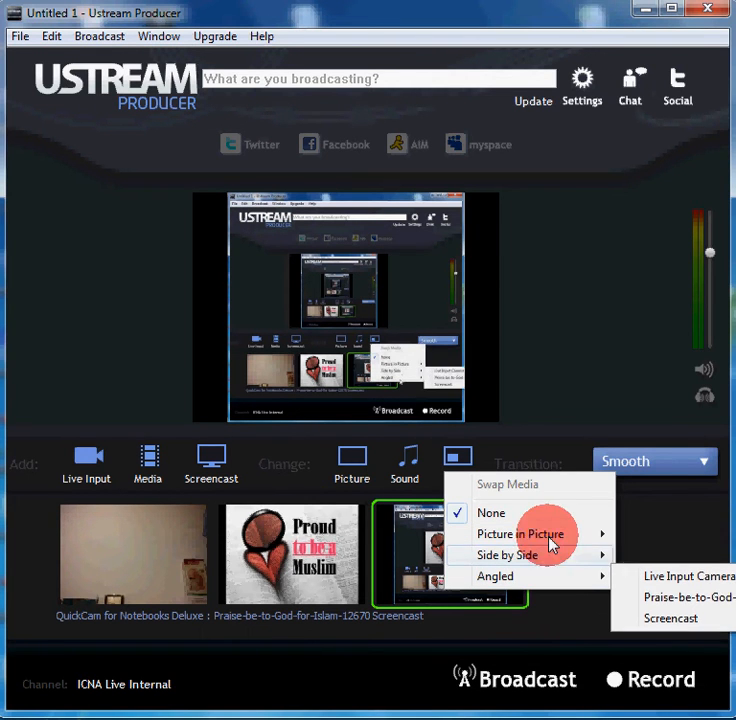
{"action": "mouse_move", "coordinate": [604, 535]}
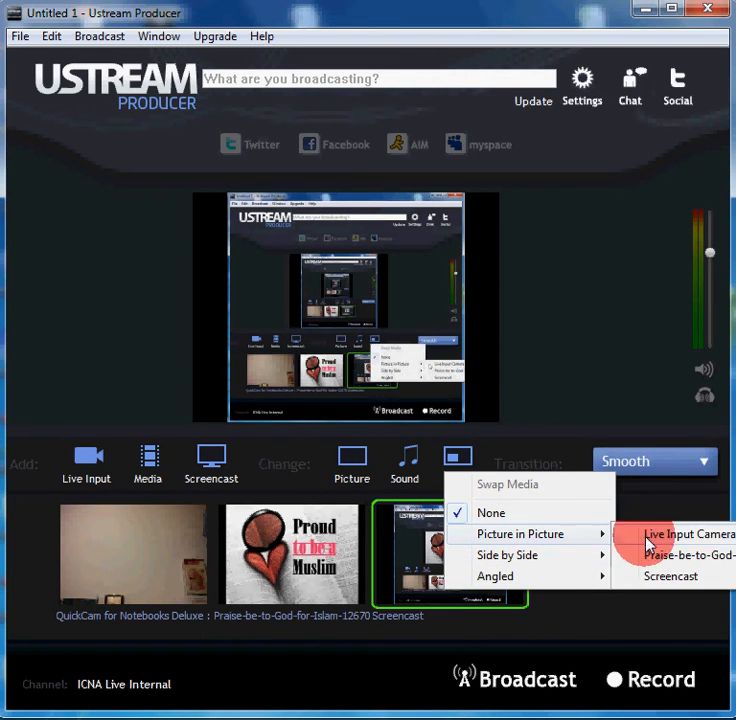
{"action": "left_click", "coordinate": [647, 540]}
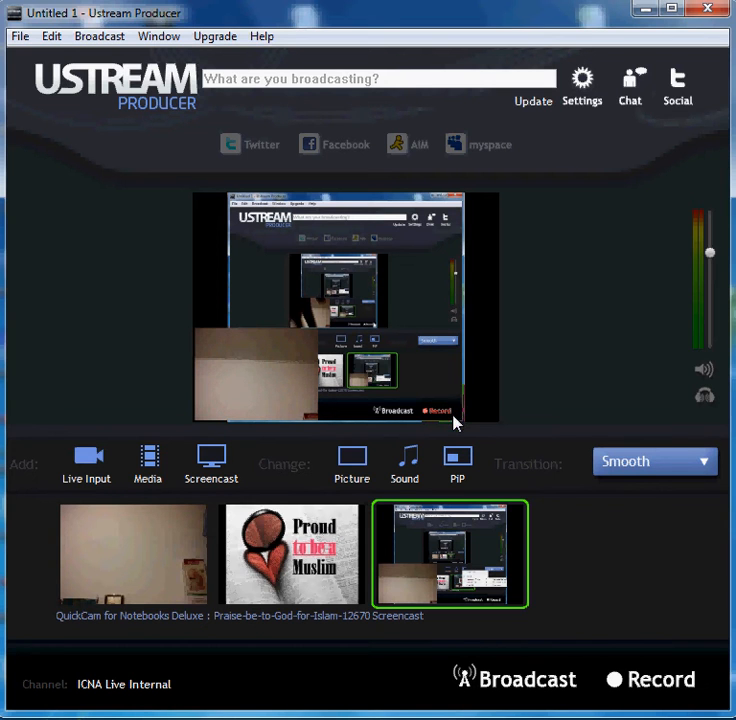
Step: Switch the output to the Praise-be-to-God image shot and duplicate that shot
{"action": "left_click", "coordinate": [353, 554]}
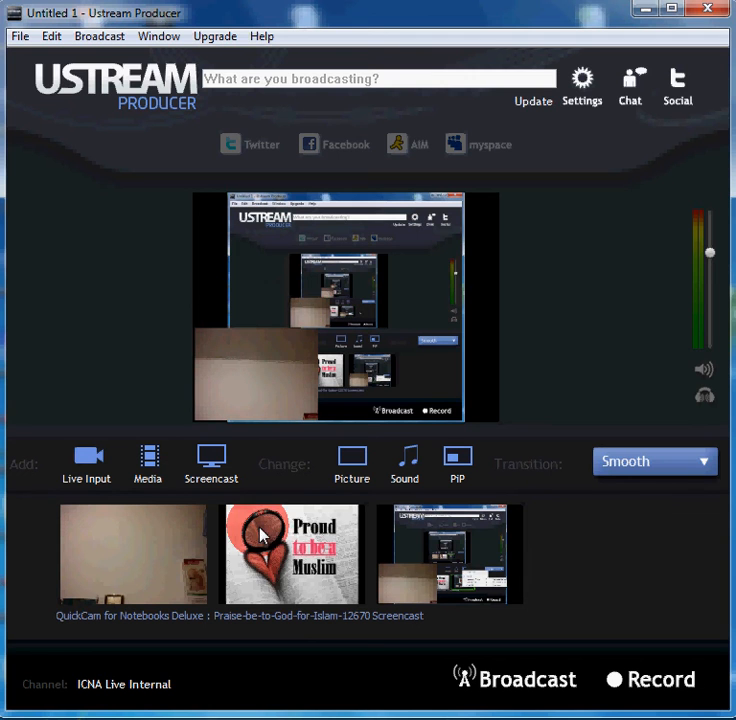
{"action": "left_click", "coordinate": [288, 540]}
{"action": "right_click", "coordinate": [288, 532]}
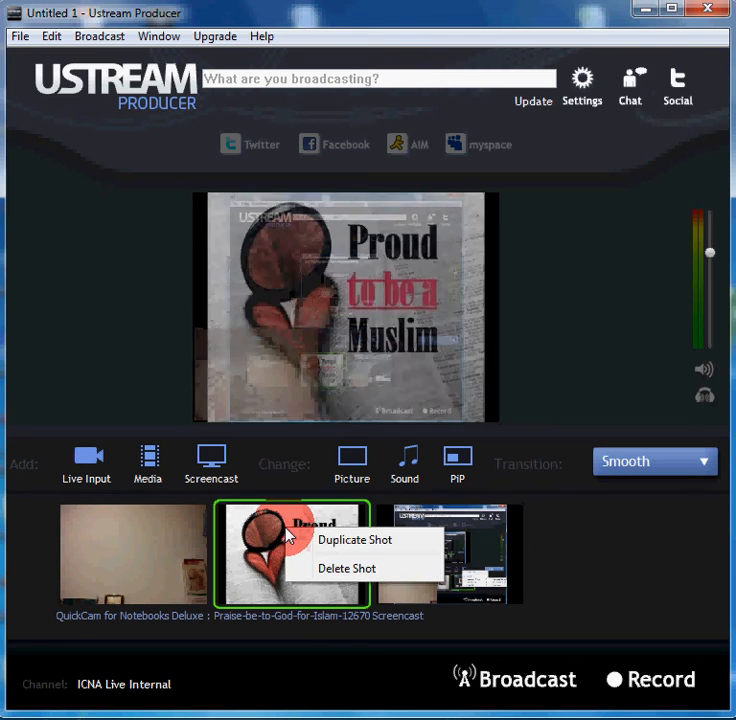
{"action": "left_click", "coordinate": [356, 540]}
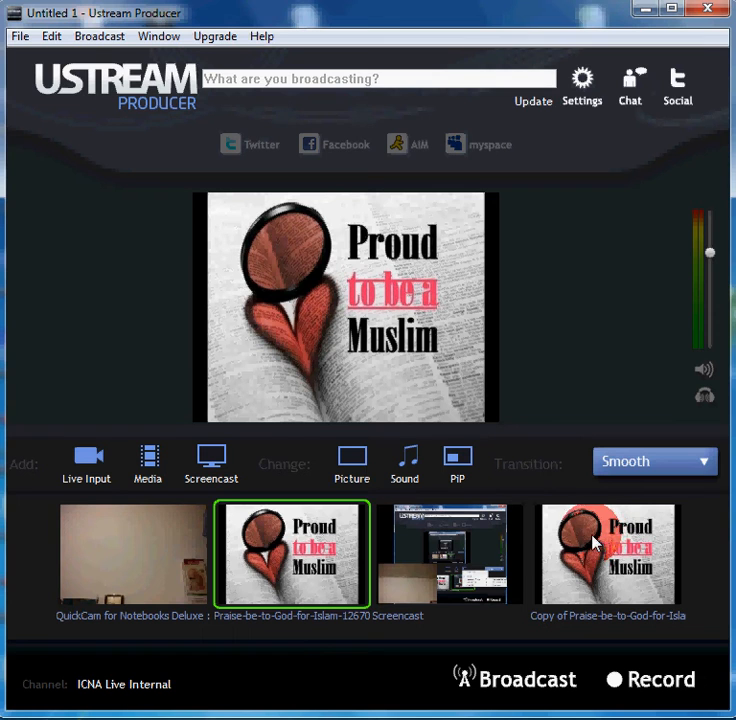
Step: Overlay the Praise-be-to-God image on the active image shot as picture in picture
{"action": "left_click", "coordinate": [457, 460]}
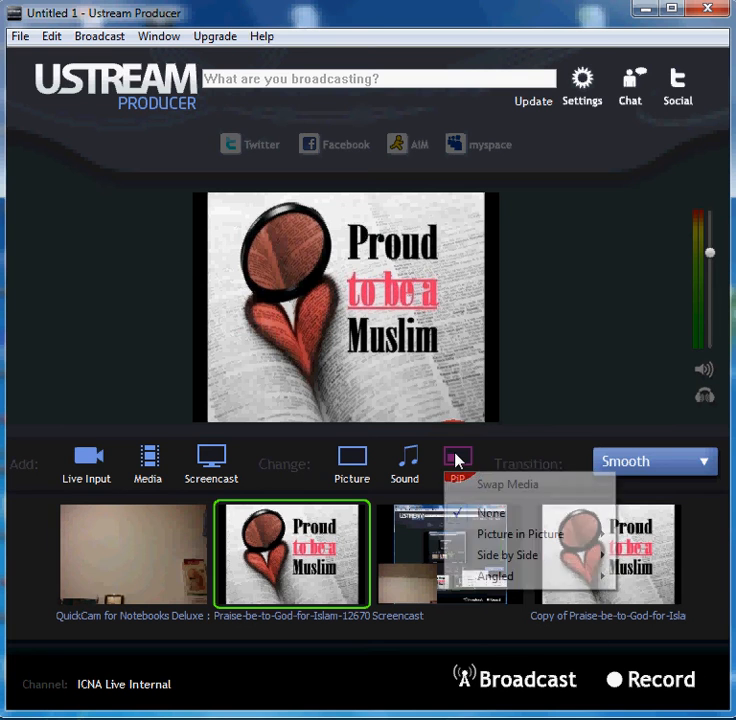
{"action": "mouse_move", "coordinate": [513, 540]}
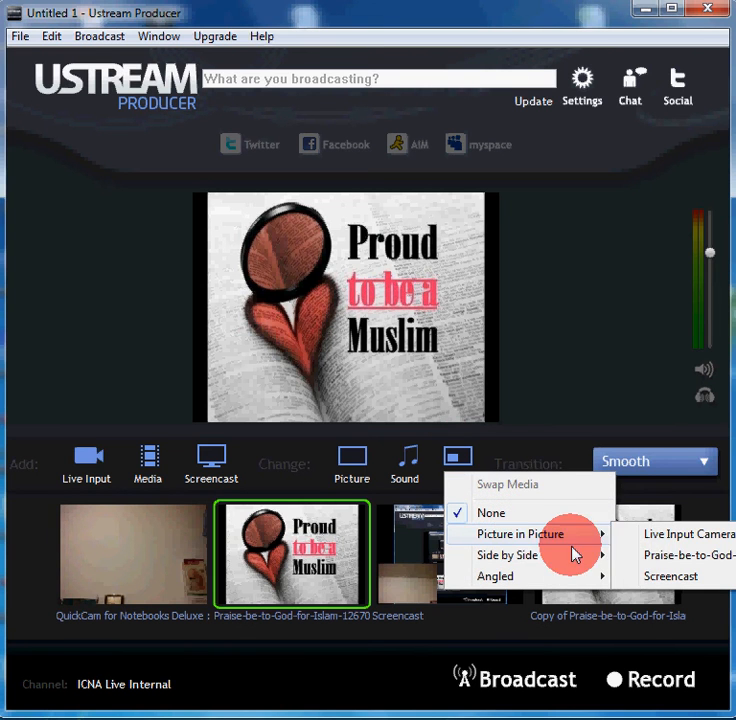
{"action": "left_click", "coordinate": [654, 556]}
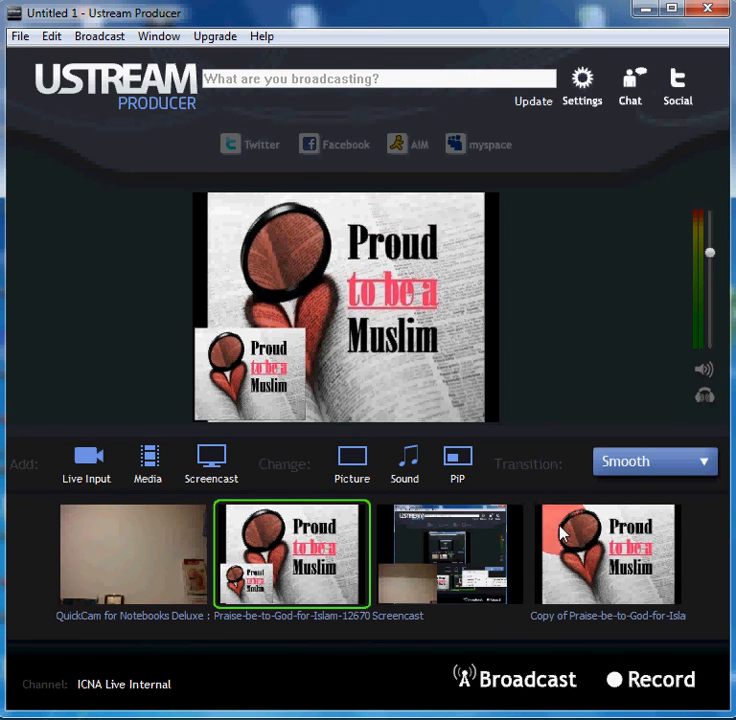
Step: Write the broadcast status "Testing, ....", enable sending updates to AIM, and post the update
{"action": "left_click", "coordinate": [388, 77]}
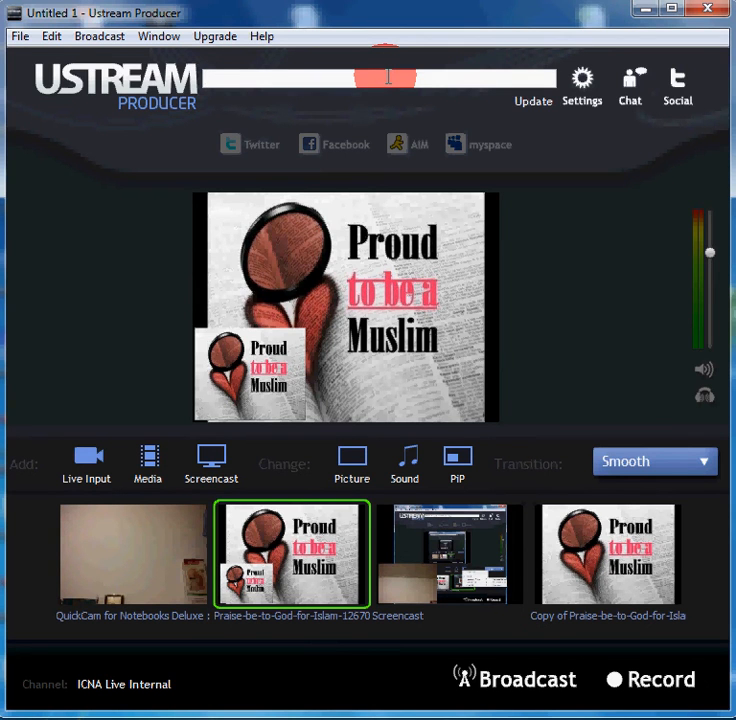
{"action": "type", "text": "Testing, ...."}
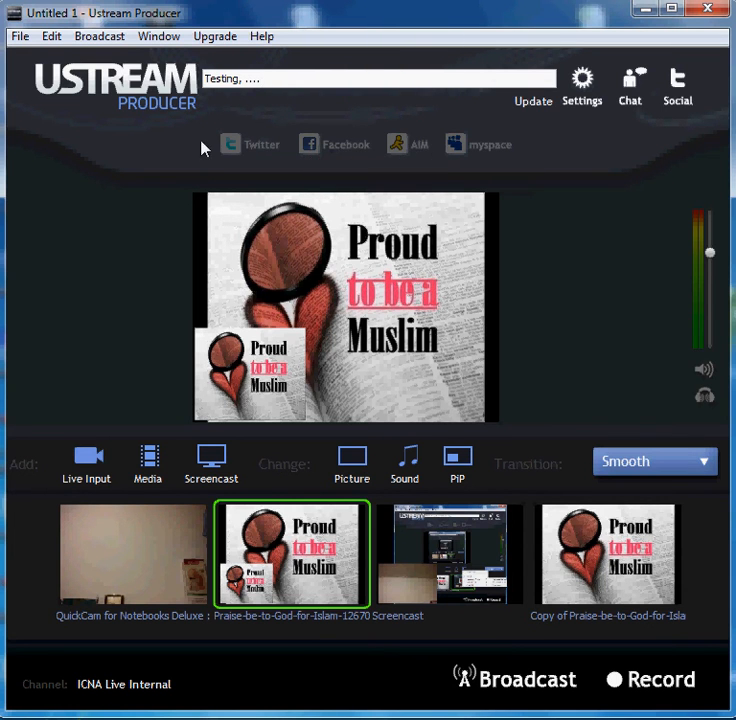
{"action": "left_click", "coordinate": [325, 148]}
{"action": "left_click", "coordinate": [398, 146]}
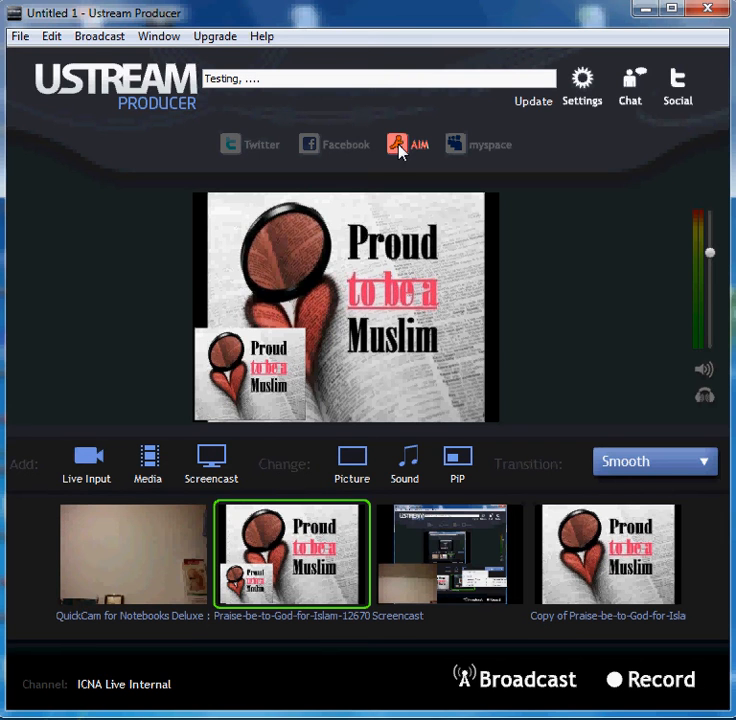
{"action": "left_click", "coordinate": [417, 146]}
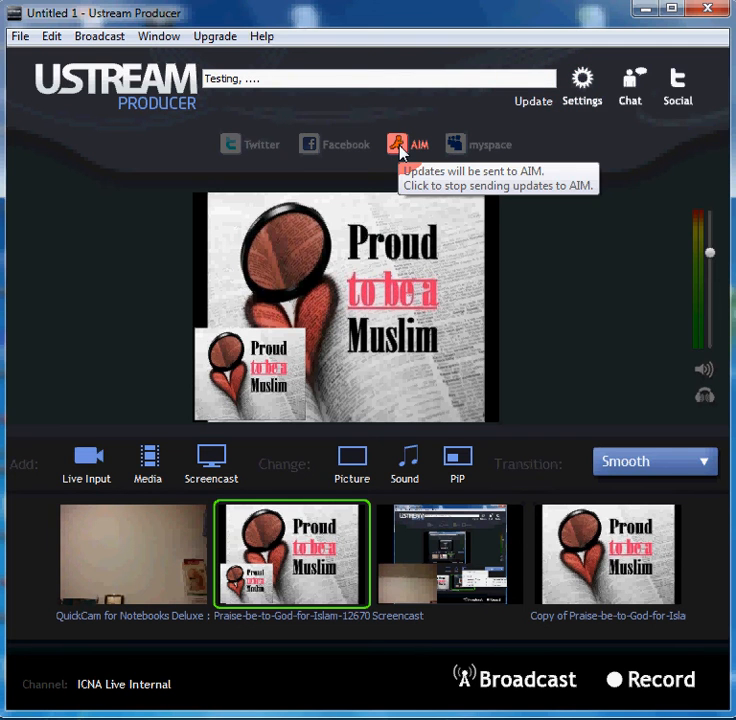
{"action": "left_click", "coordinate": [523, 102]}
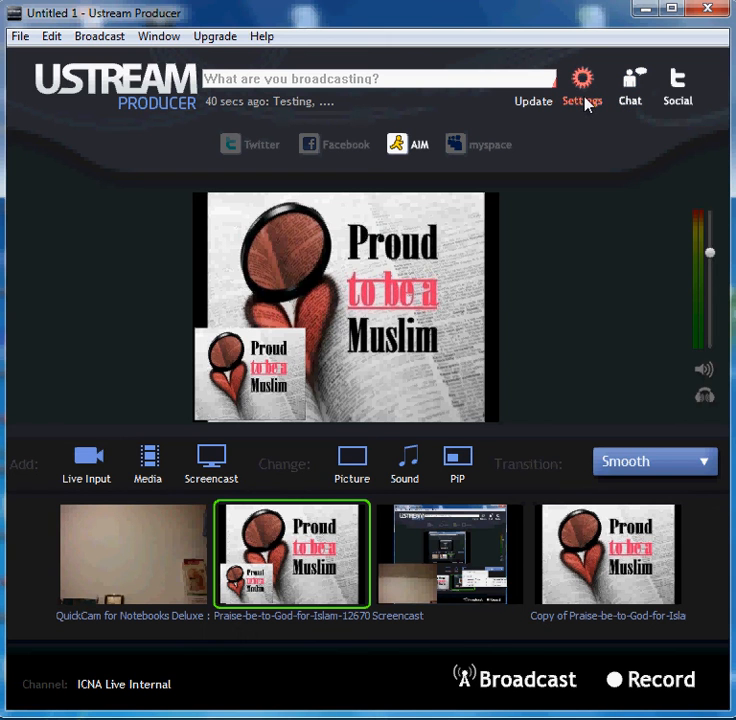
Step: Examine the encoding presets offered in the broadcast settings and close the settings without saving
{"action": "left_click", "coordinate": [582, 103]}
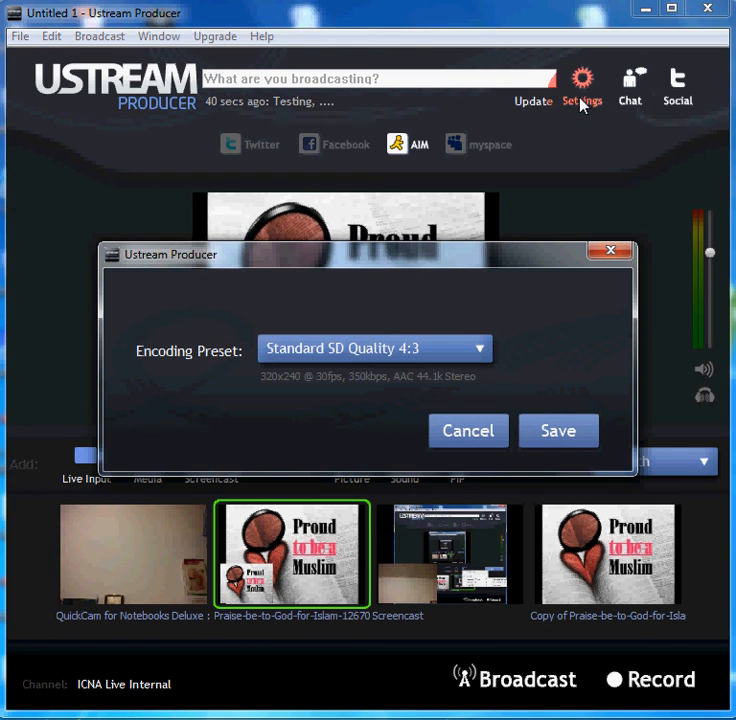
{"action": "left_click", "coordinate": [416, 347]}
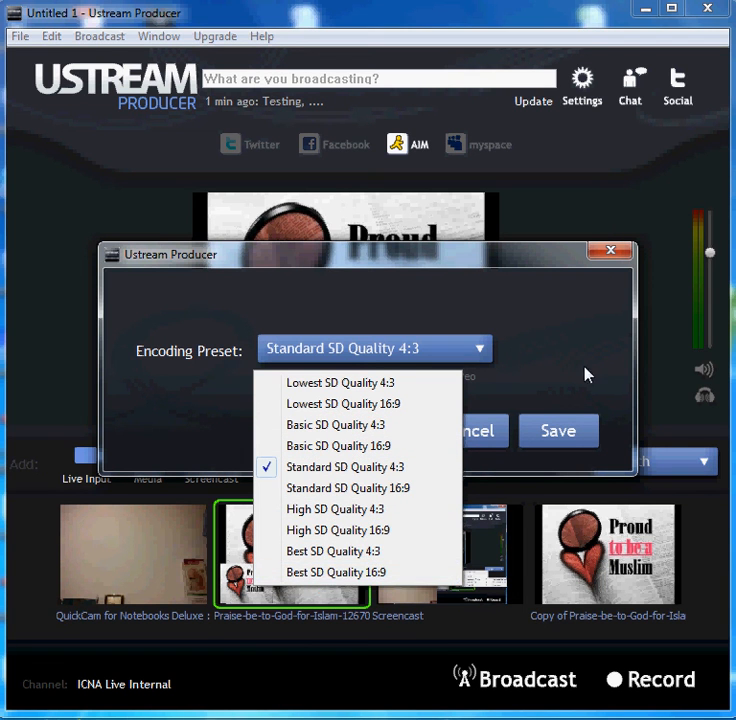
{"action": "left_click", "coordinate": [496, 427]}
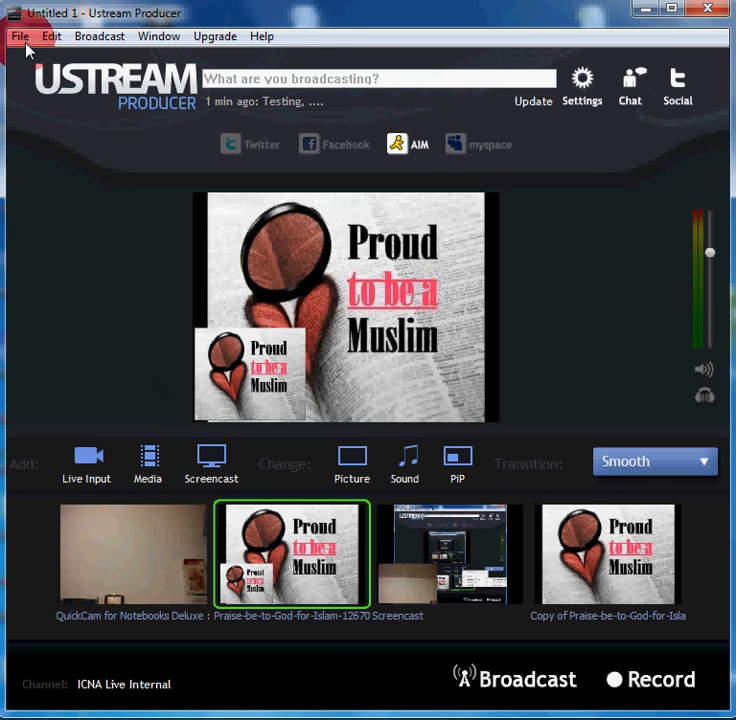
Step: Review the available broadcast commands and start broadcasting live on the ICNA Live Internal channel
{"action": "left_click", "coordinate": [97, 36]}
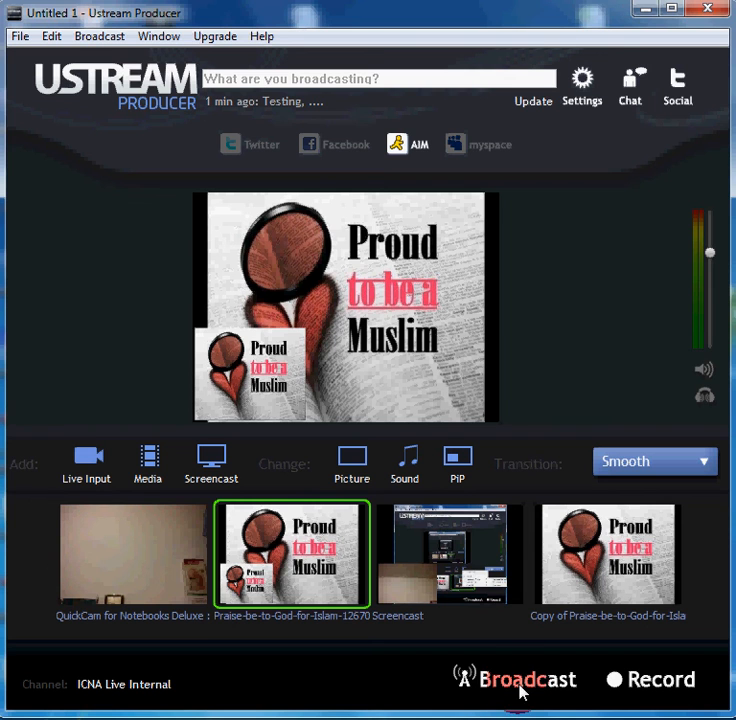
{"action": "left_click", "coordinate": [118, 38]}
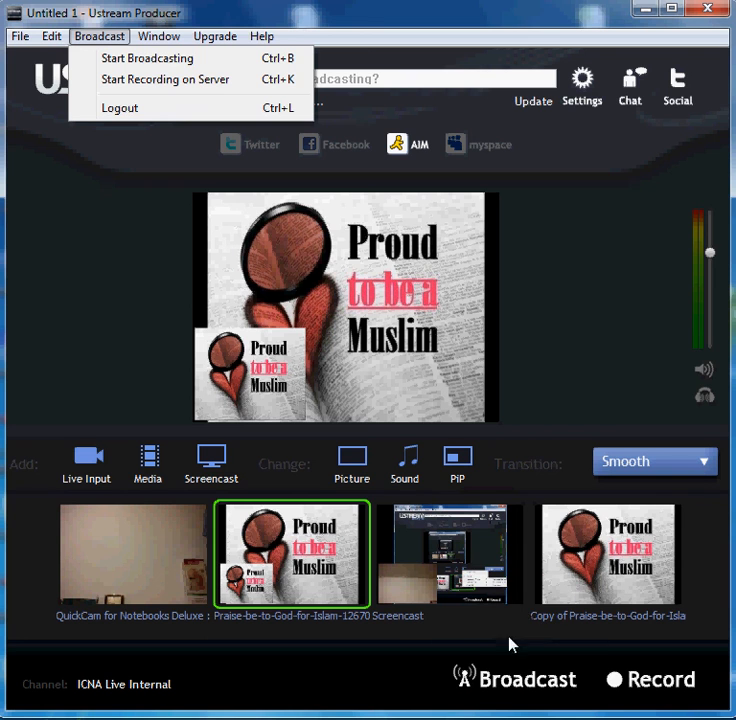
{"action": "left_click", "coordinate": [491, 685]}
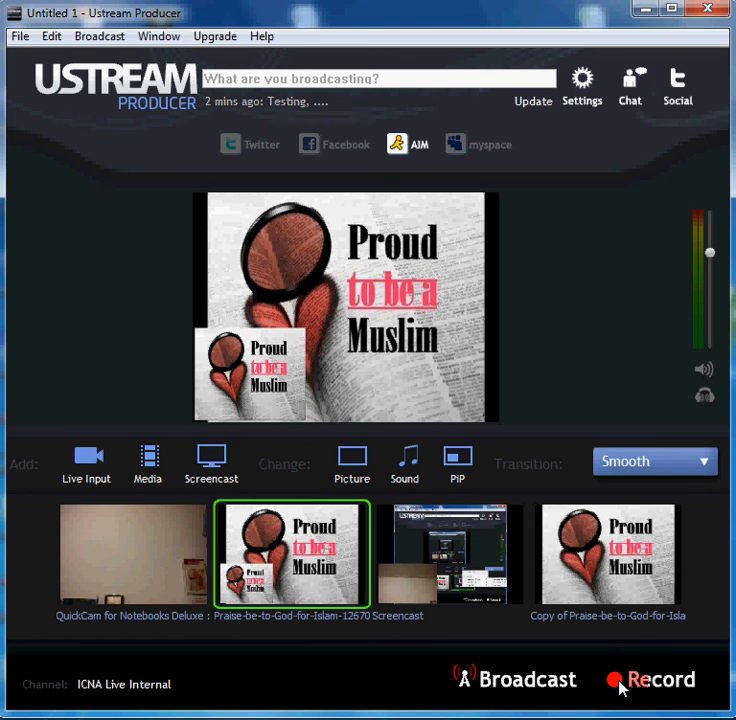
Step: Stop the live broadcast and delete its recording instead of saving it
{"action": "left_click", "coordinate": [520, 683]}
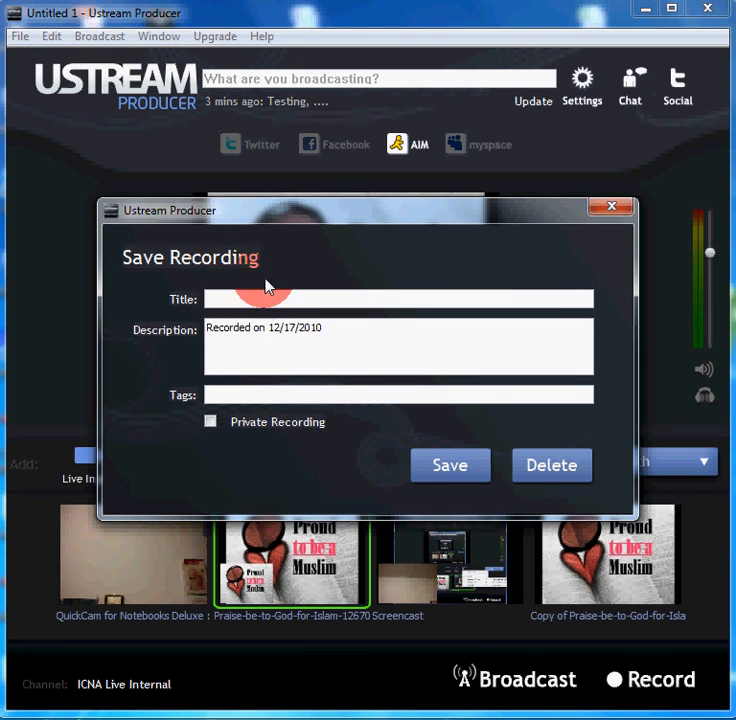
{"action": "left_click", "coordinate": [232, 298]}
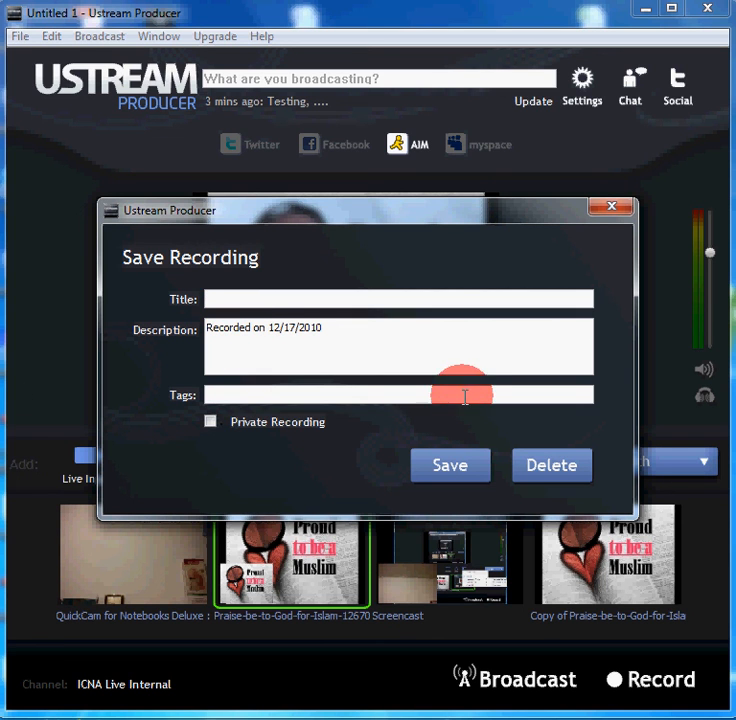
{"action": "left_click", "coordinate": [569, 471]}
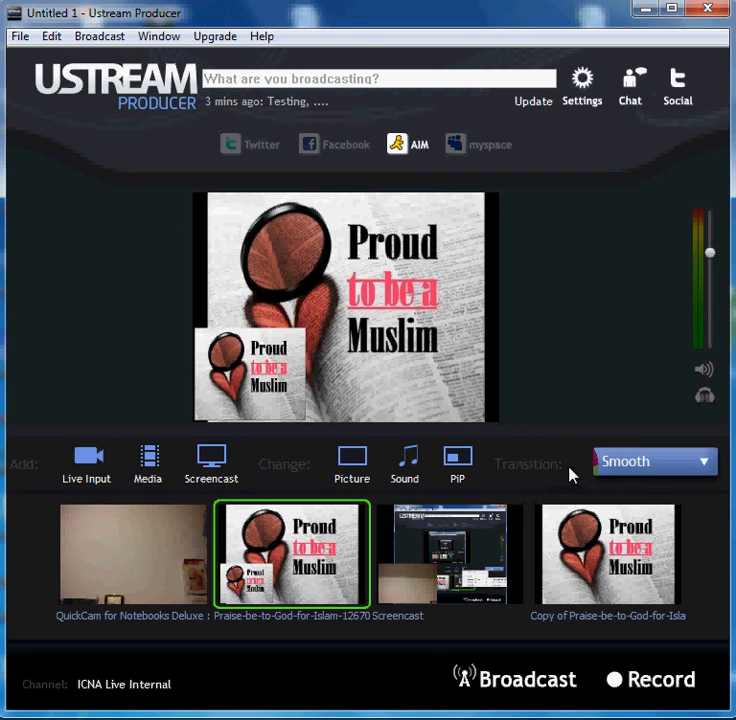